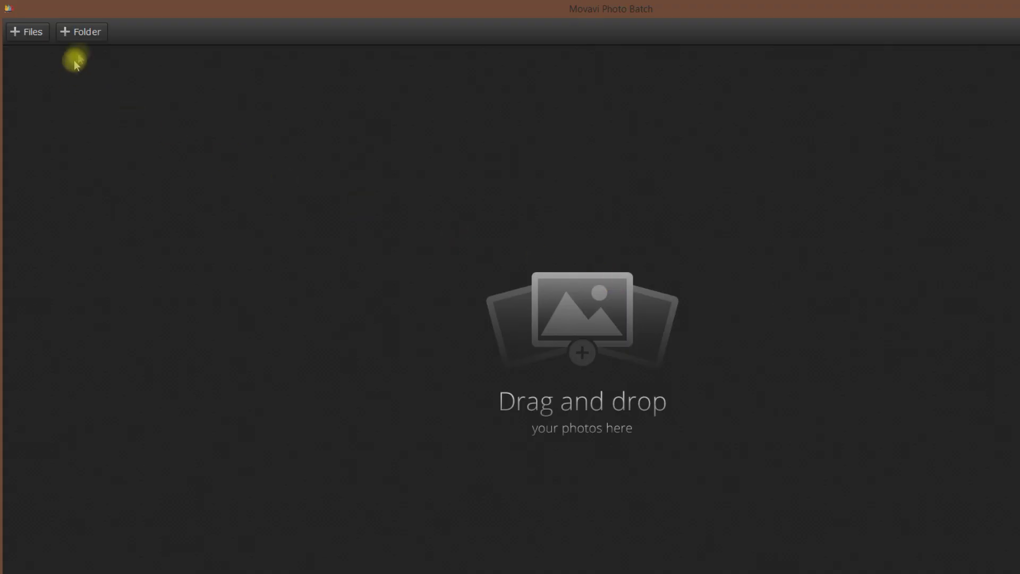
# Load every photo from the 'my photos' folder on C: with + Folder.
pyautogui.click(83, 36)
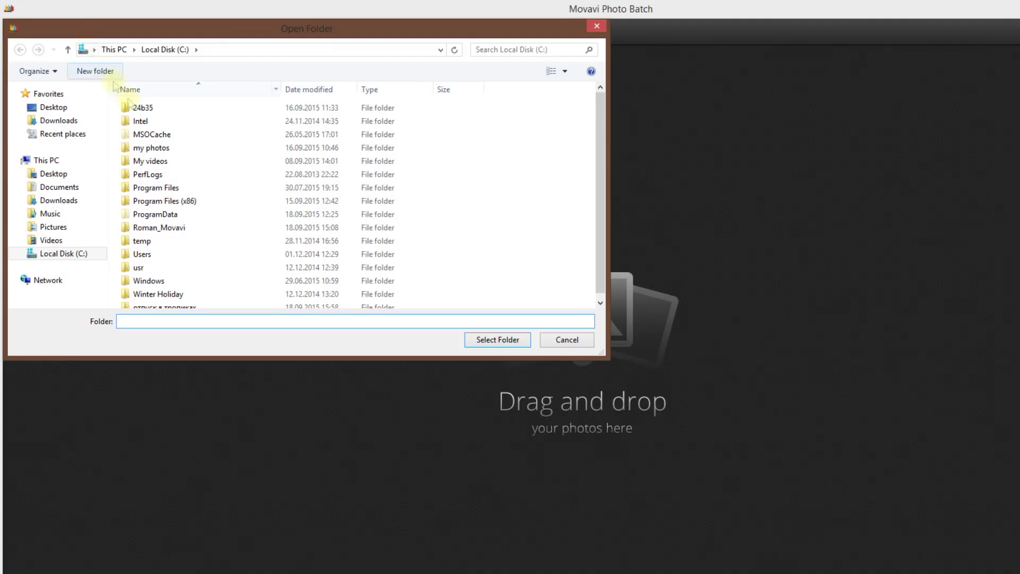
pyautogui.click(476, 341)
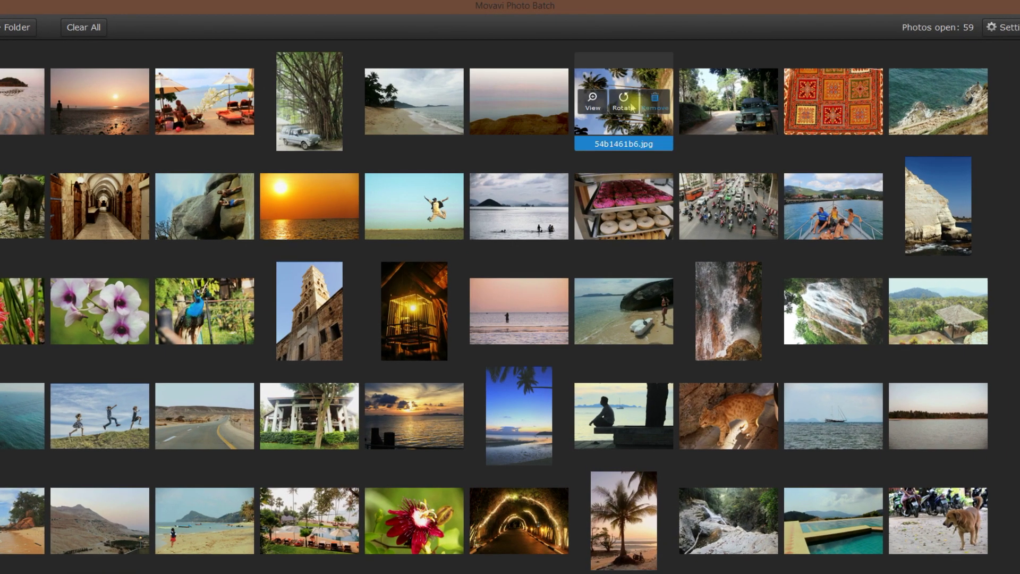
# Rotate the sideways palm-tree, rock and waterfall thumbnails upright into portrait.
pyautogui.click(634, 106)
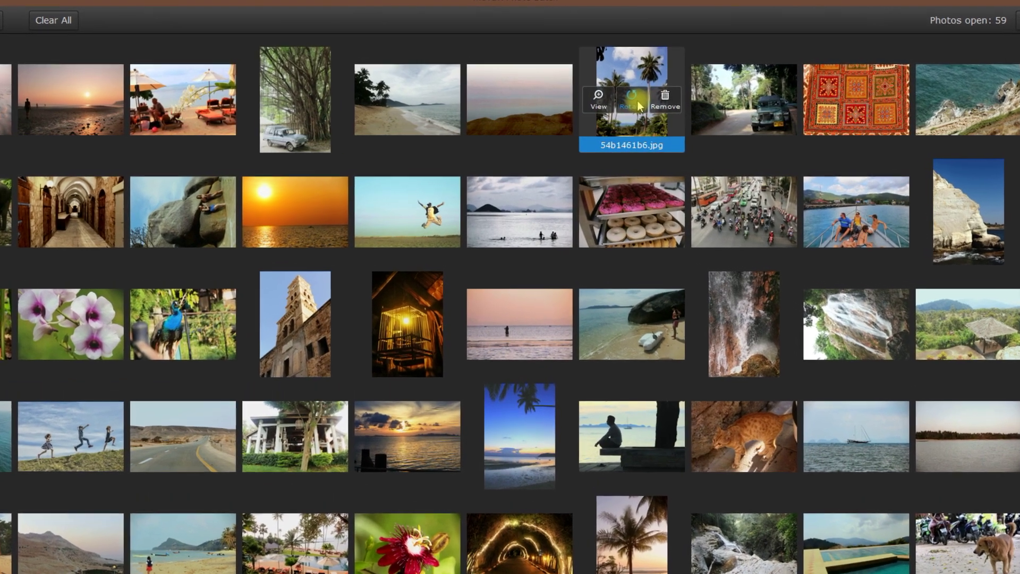
pyautogui.click(634, 105)
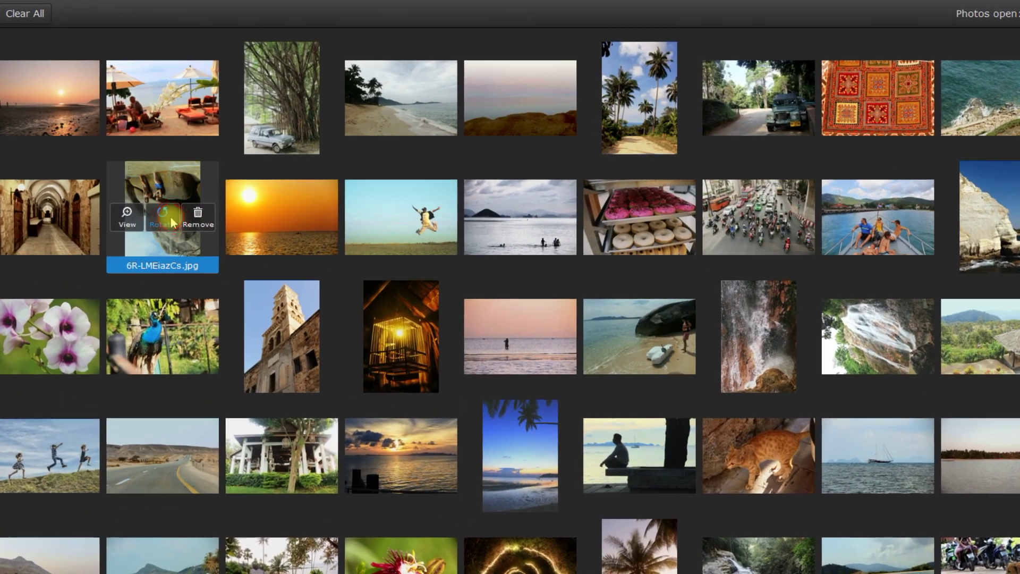
pyautogui.click(169, 216)
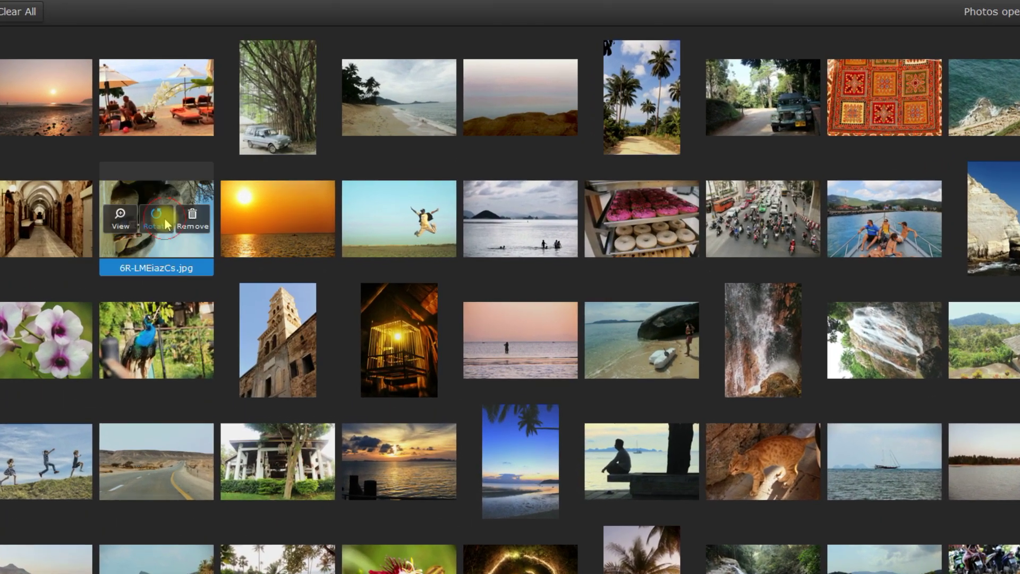
pyautogui.click(897, 341)
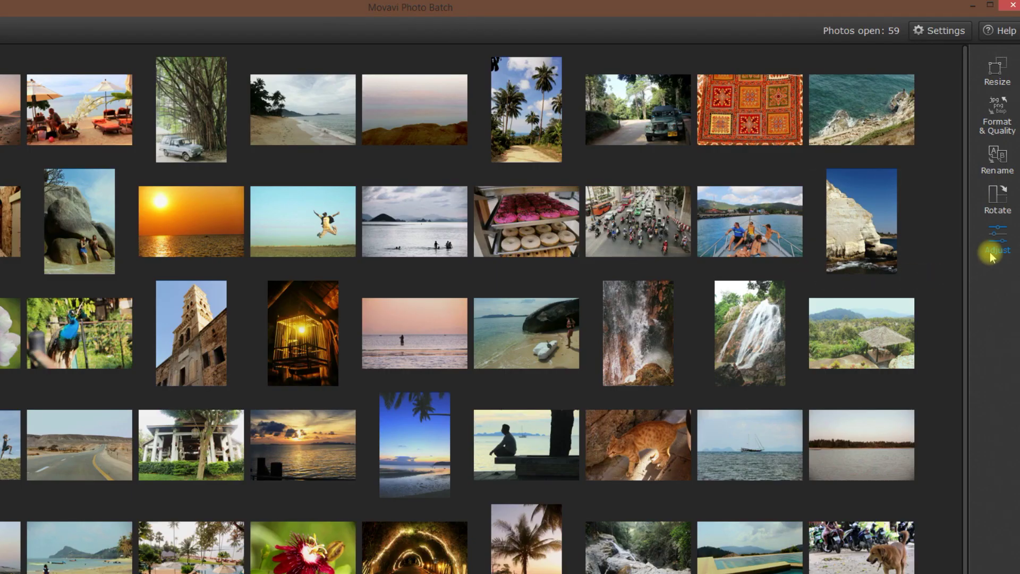
# Apply Magic Enhance from the Adjust options to all 59 photos.
pyautogui.click(992, 254)
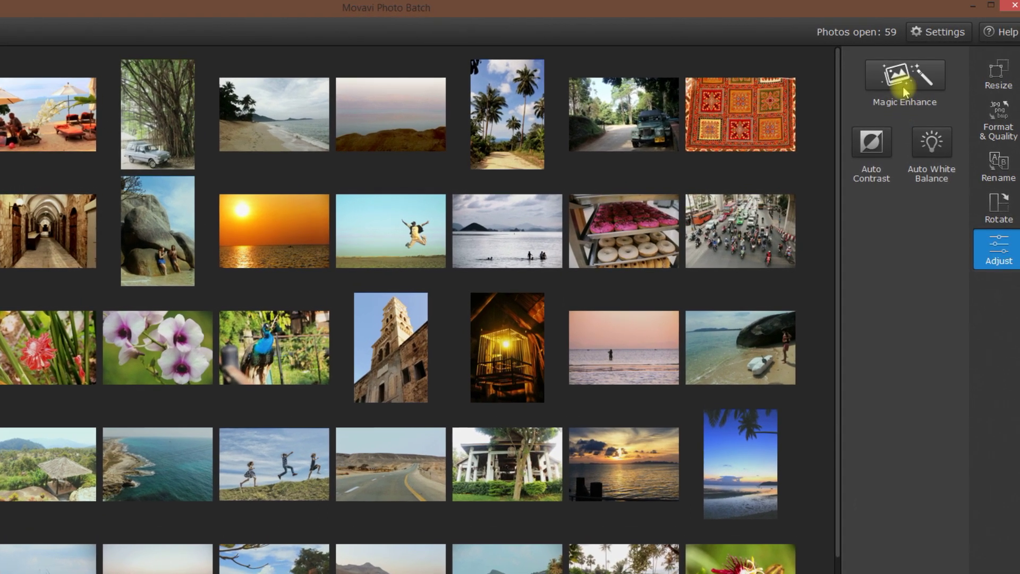
pyautogui.click(904, 76)
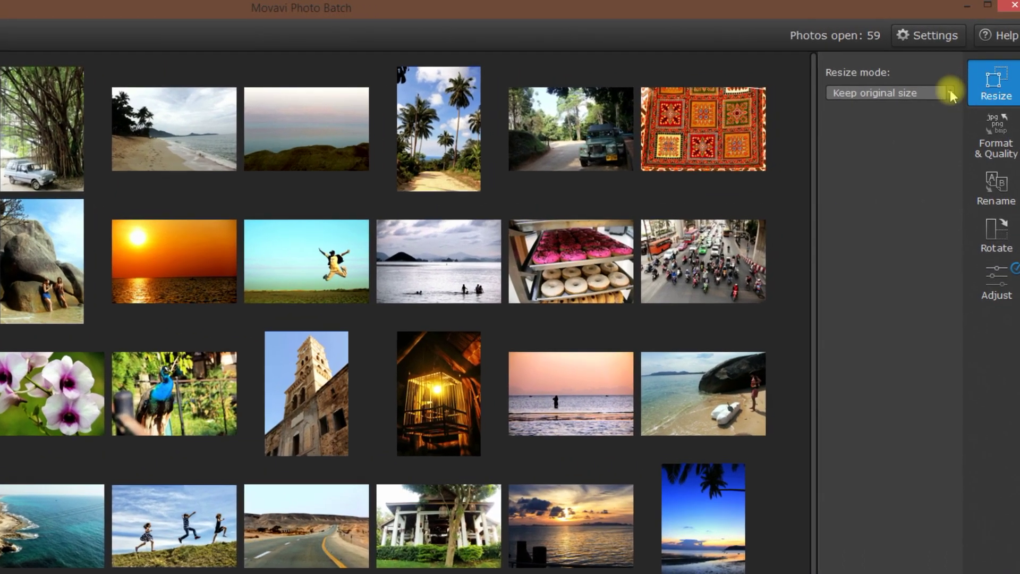
# Set the resize mode to Scale to width at 1024 px.
pyautogui.click(950, 90)
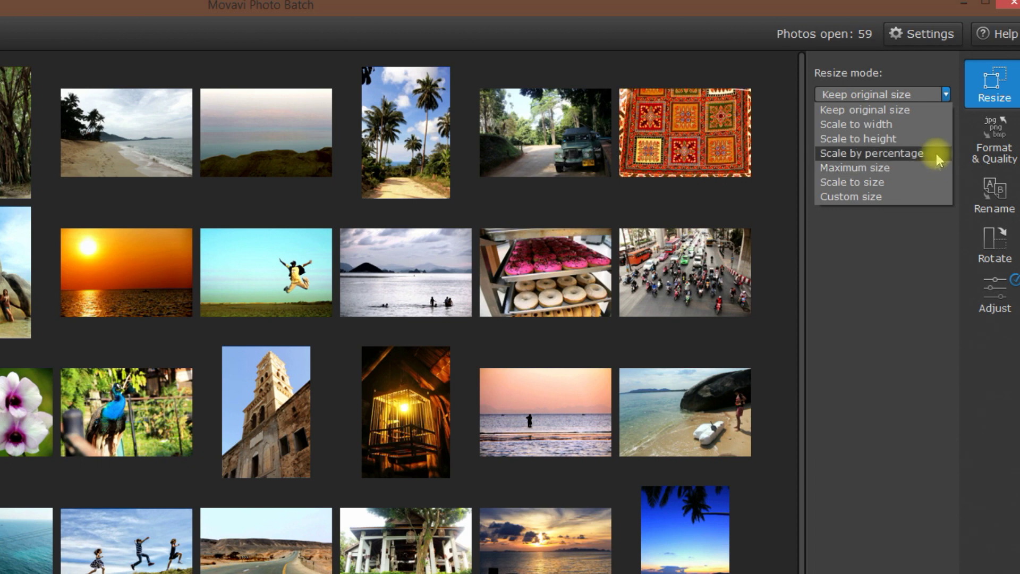
pyautogui.click(936, 127)
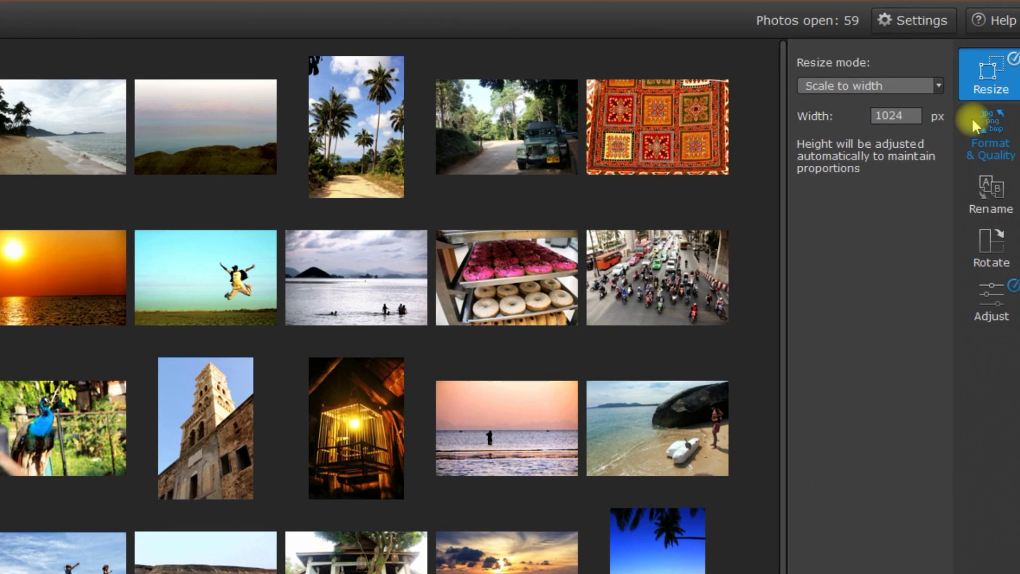
pyautogui.click(972, 117)
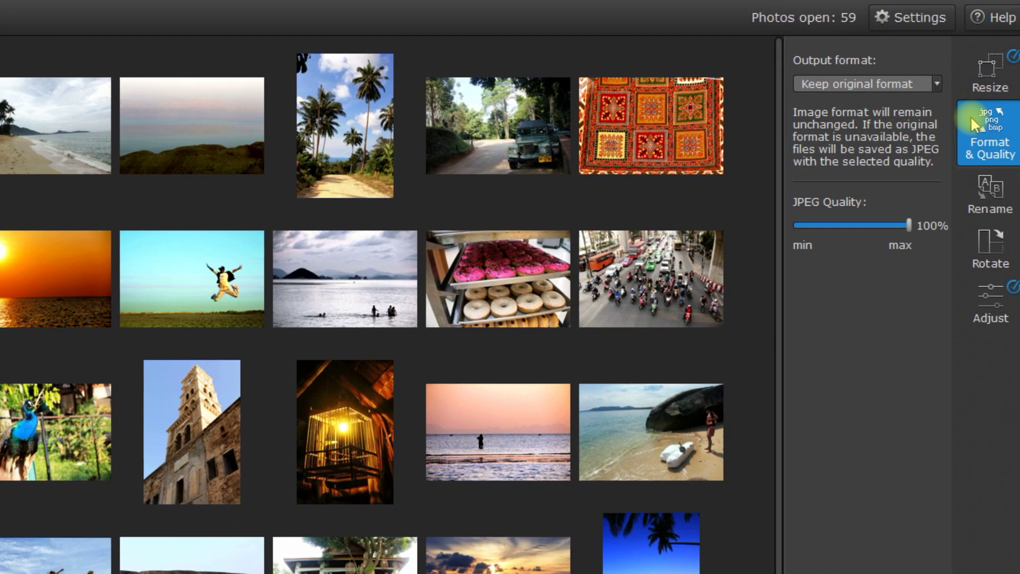
# Keep the original output format with 100% JPEG quality.
pyautogui.click(939, 83)
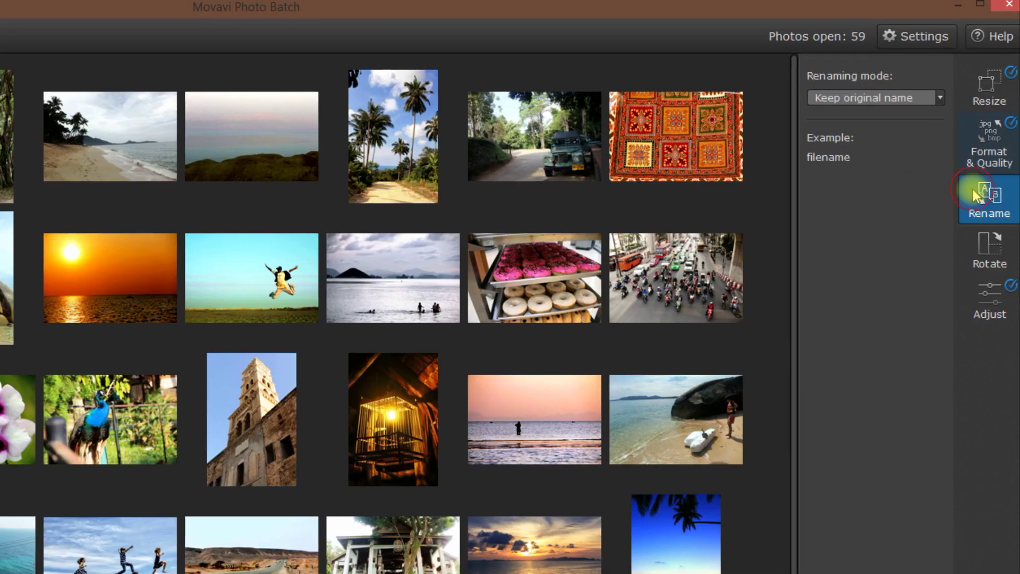
# Choose Add counter renaming, replacing names with my_tropical_holiday starting at 001.
pyautogui.click(938, 95)
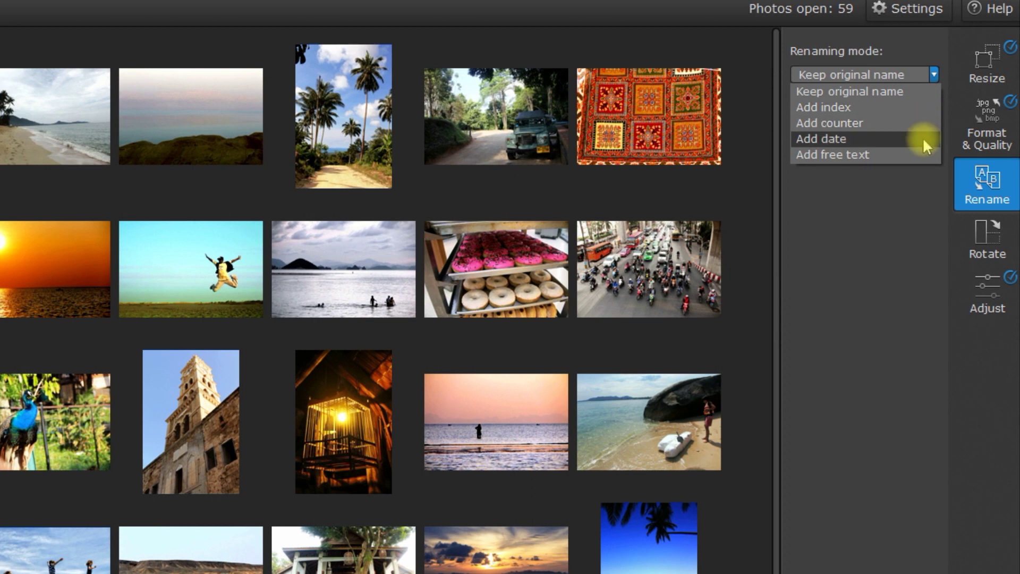
pyautogui.click(923, 121)
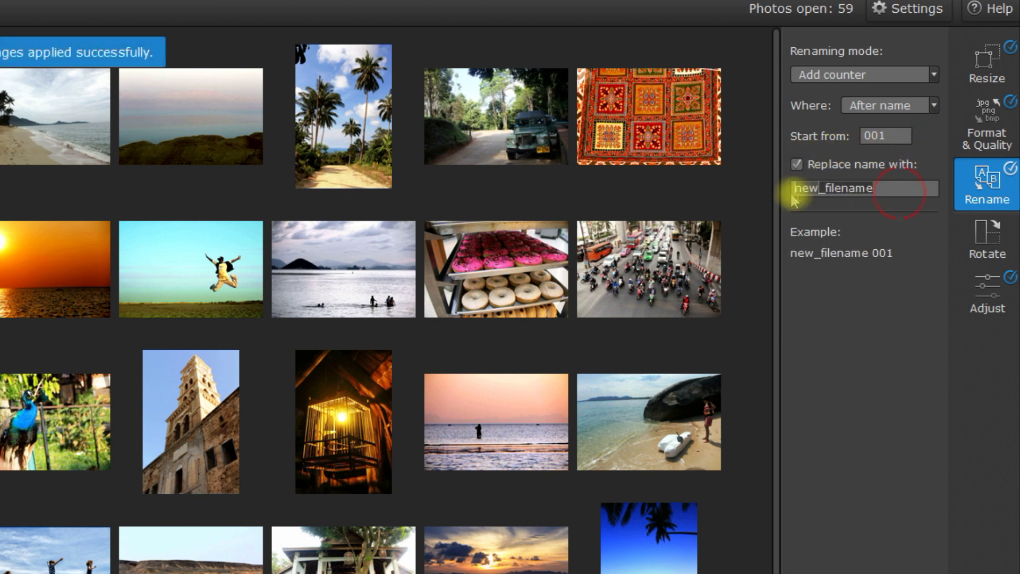
pyautogui.write('my_tropical_')
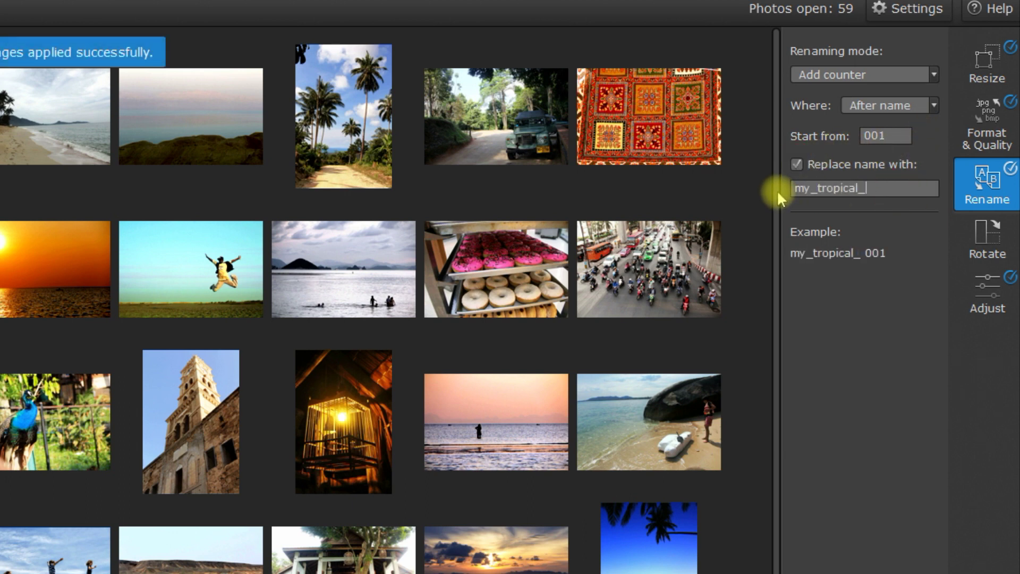
pyautogui.write('holiday')
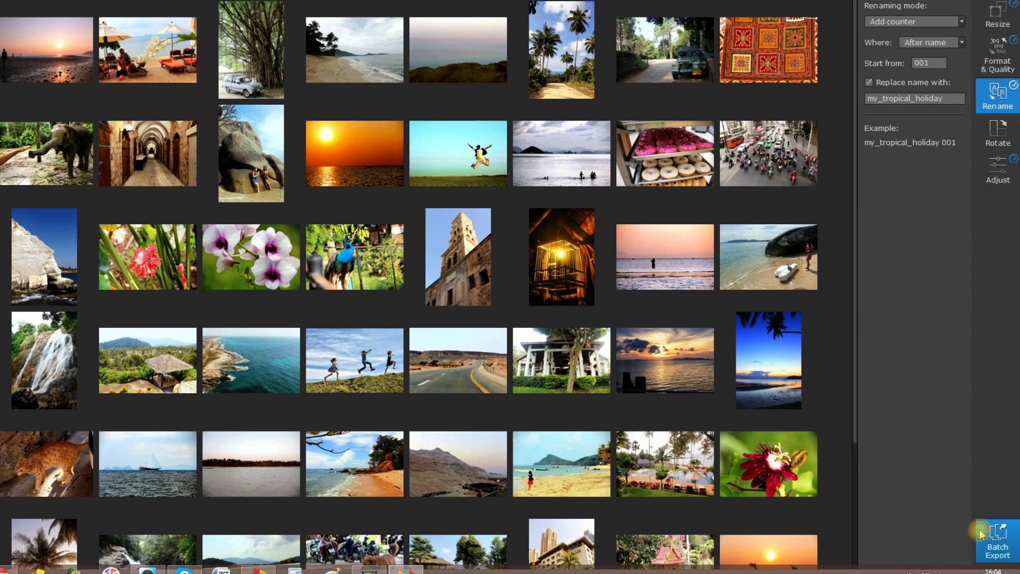
# Batch export all photos to C:\my tropical holiday and inspect them in File Explorer.
pyautogui.click(997, 539)
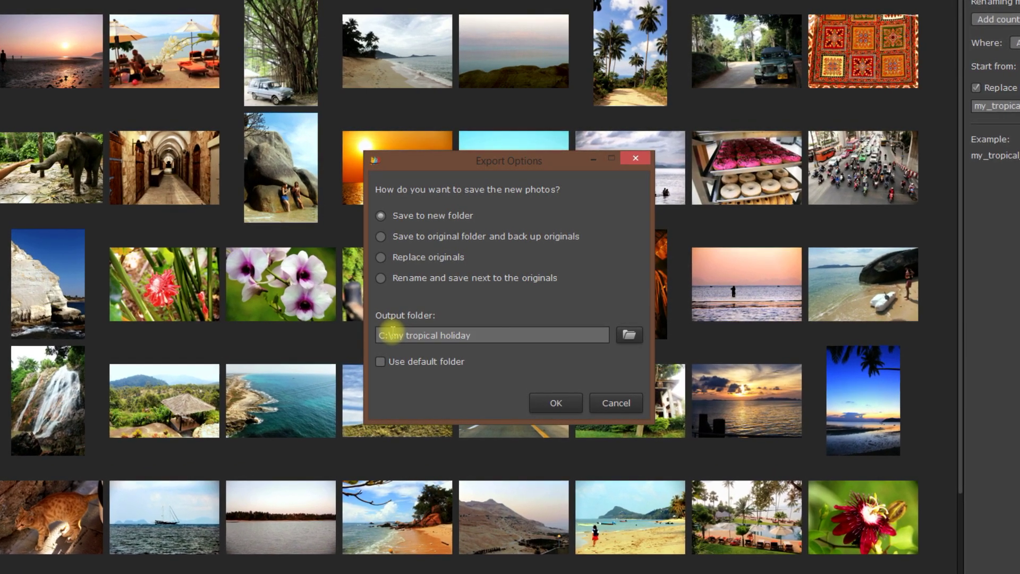
pyautogui.click(551, 405)
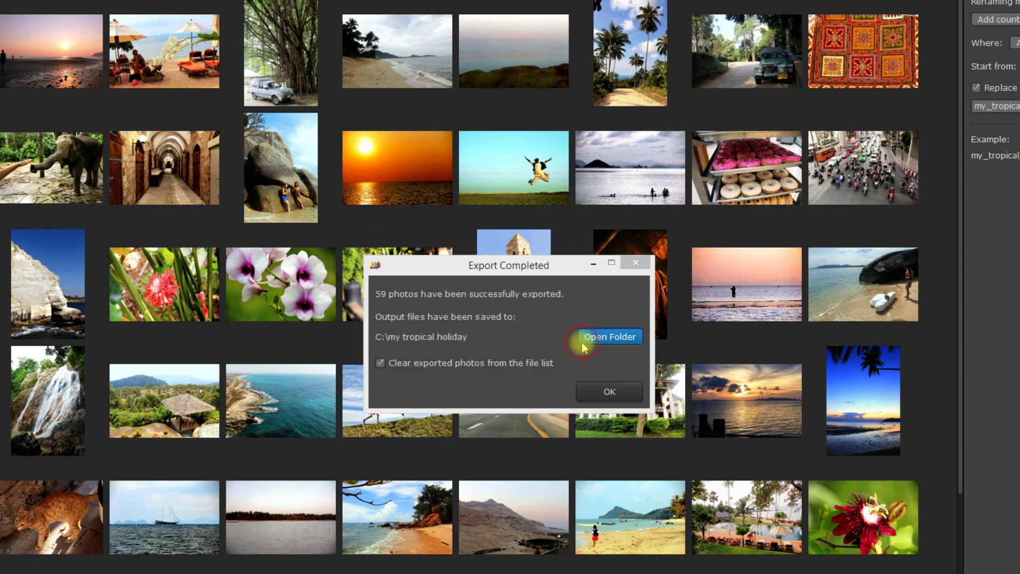
pyautogui.click(583, 343)
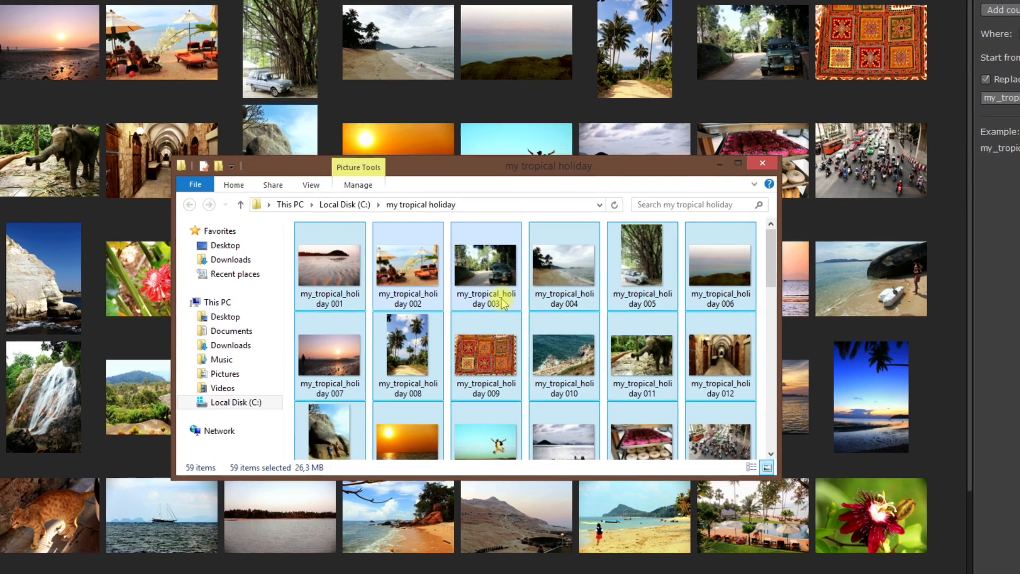
pyautogui.click(507, 297)
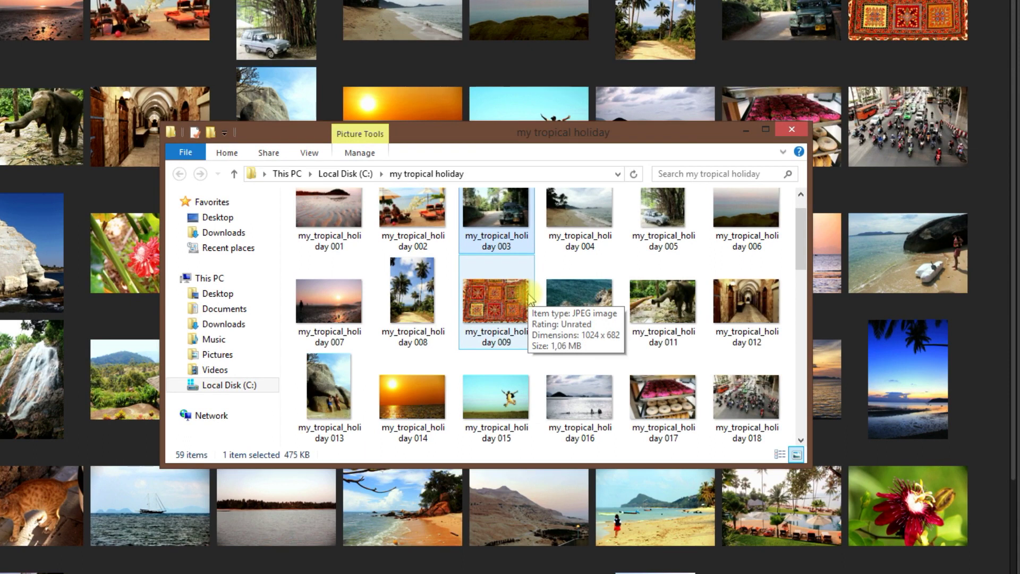
pyautogui.scroll(-1, 529, 297)
pyautogui.scroll(-1, 528, 297)
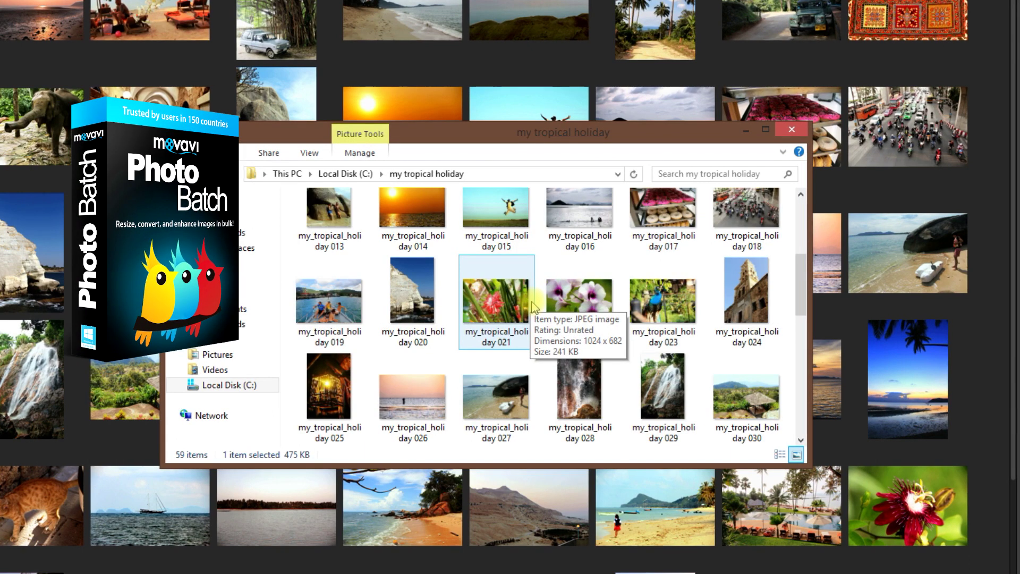